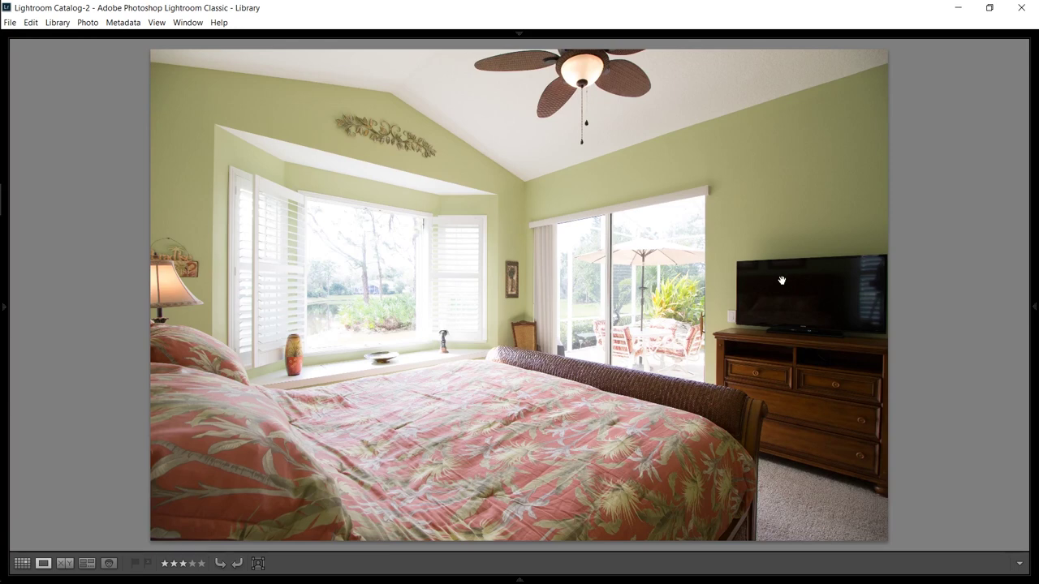
Step: View bracketed photos 6 and 2 full size, then step to the next exposures
key(g)
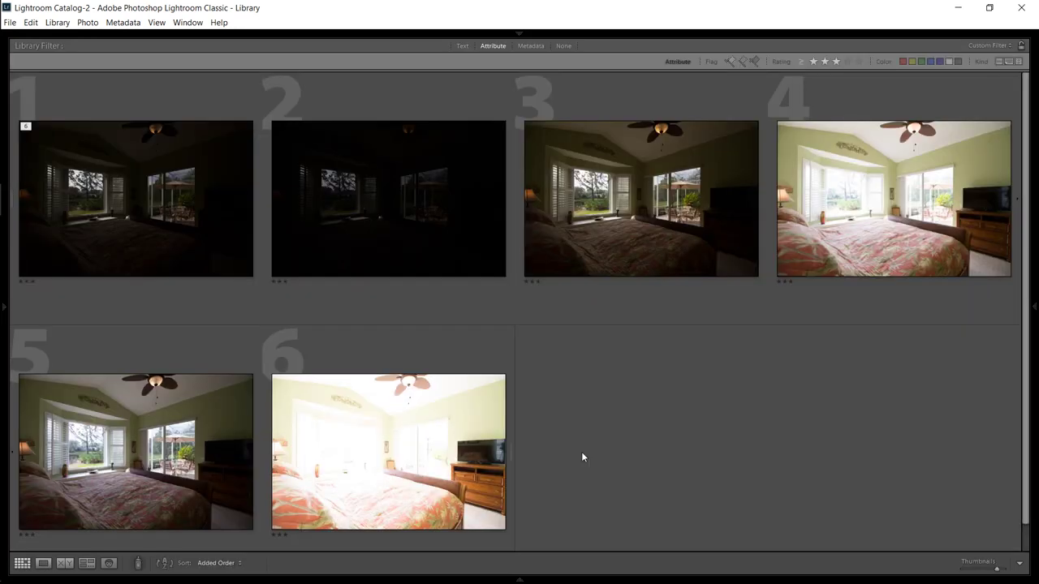
double_click(401, 347)
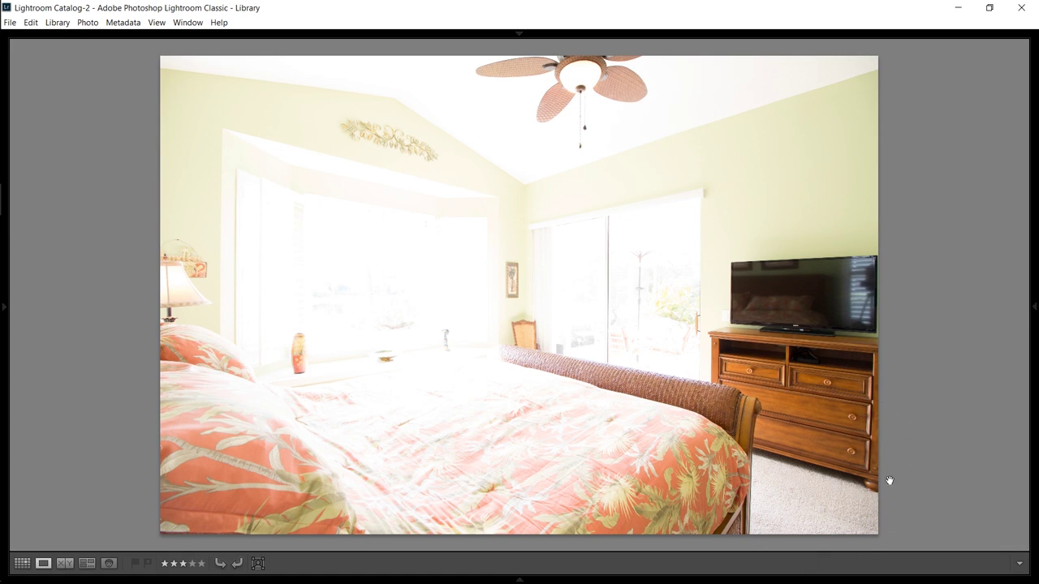
key(g)
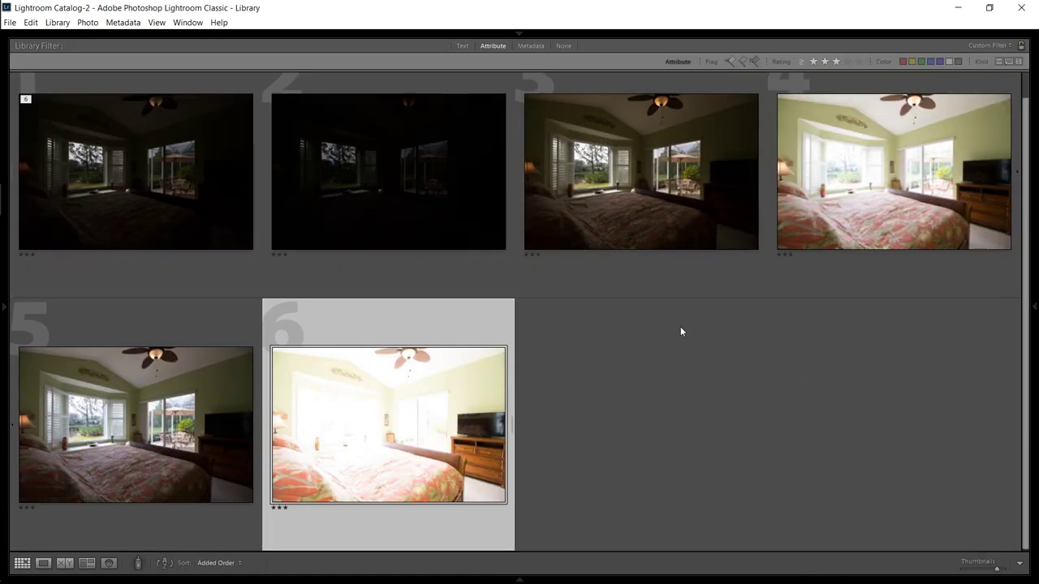
double_click(461, 212)
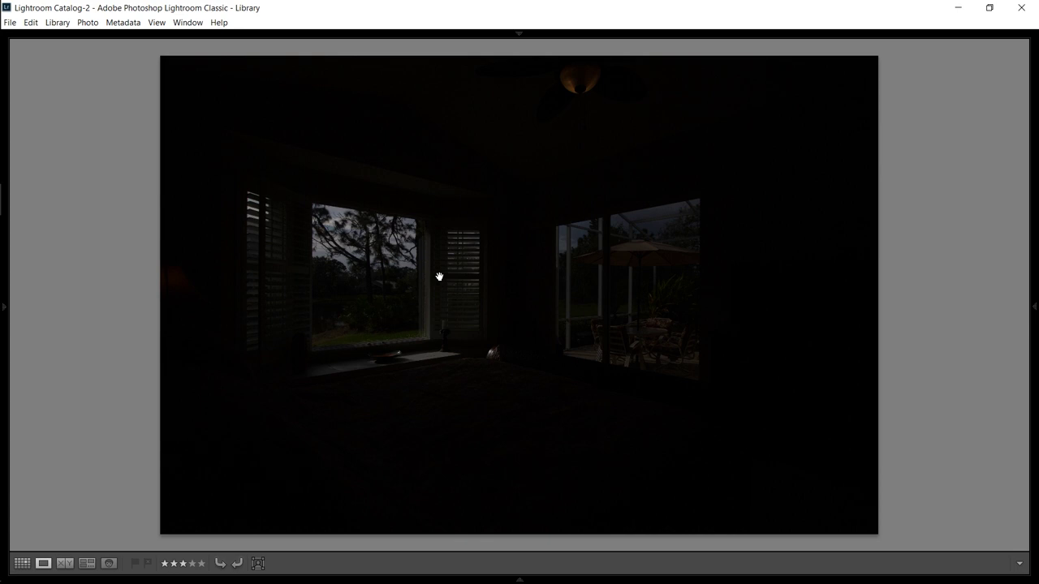
key(Right)
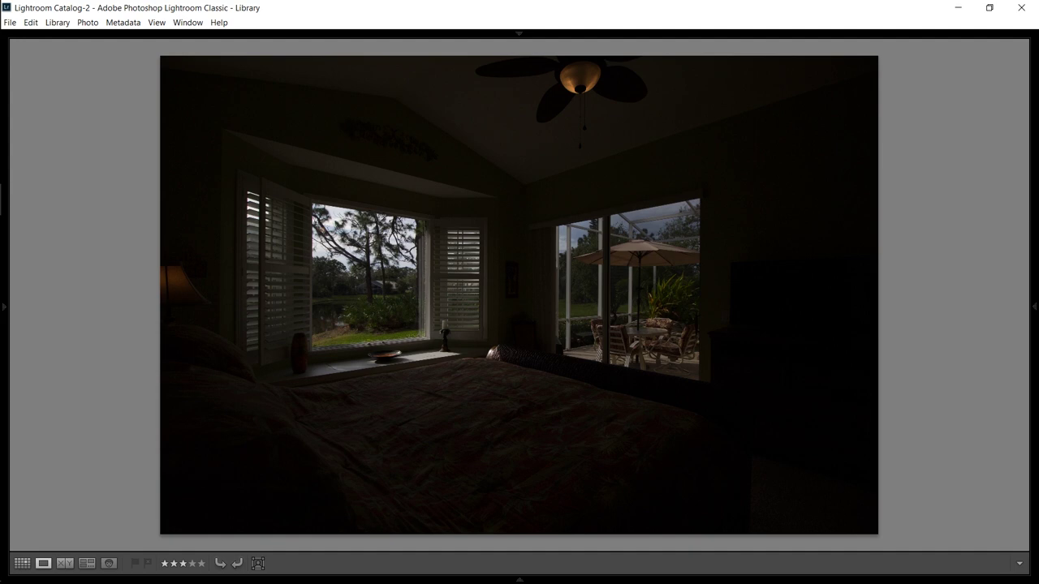
key(Right)
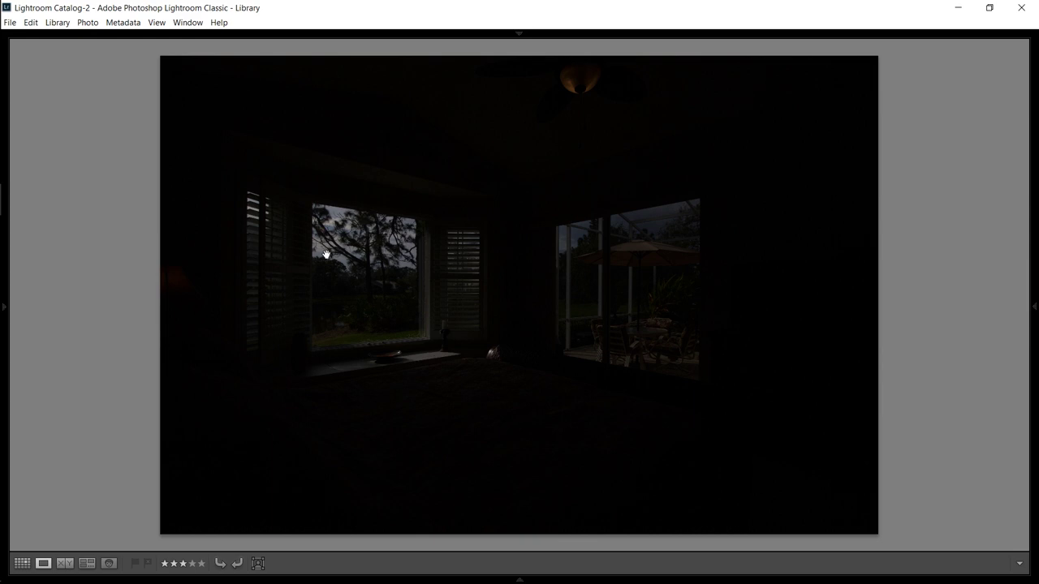
Step: Collapse the six bracketed bedroom exposures with Stacking > Collapse All Stacks
key(g)
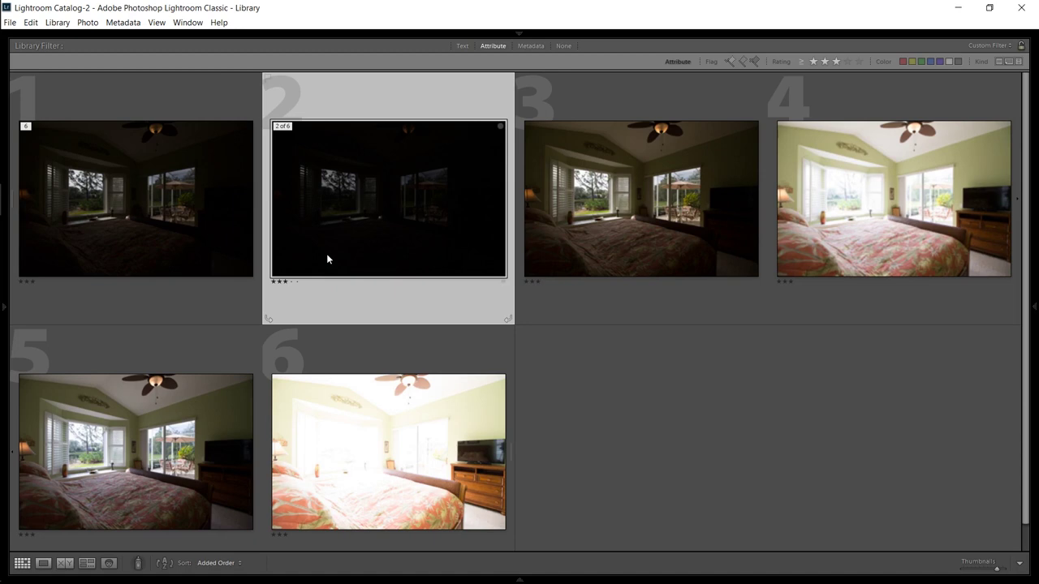
right_click(375, 307)
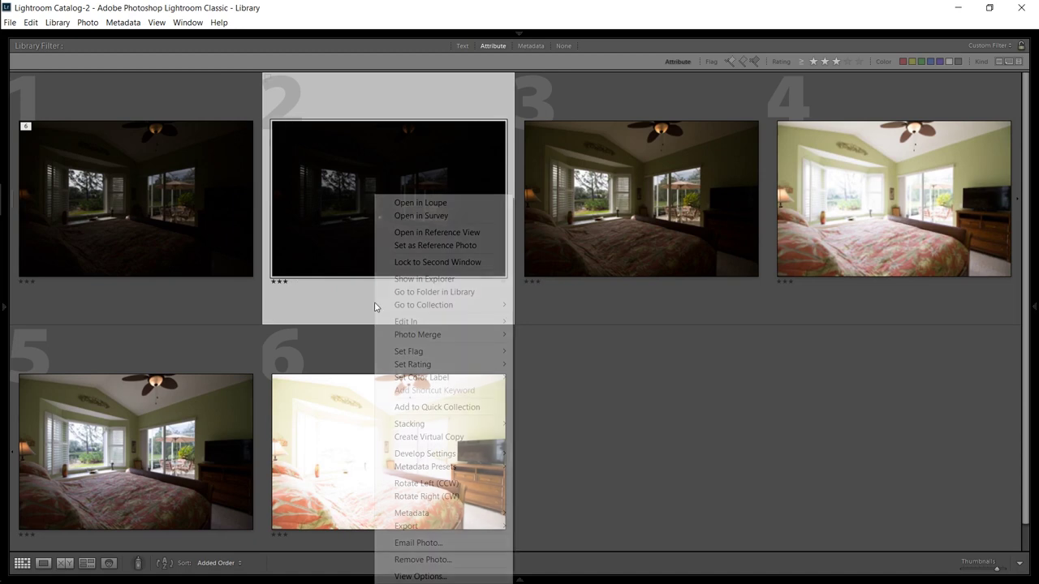
mouse_move(457, 427)
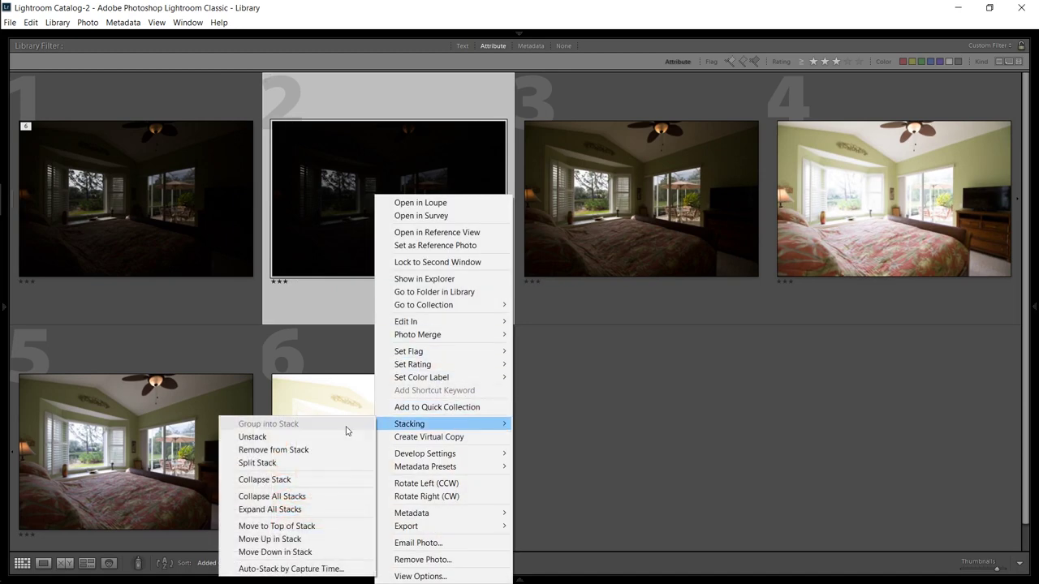
click(308, 480)
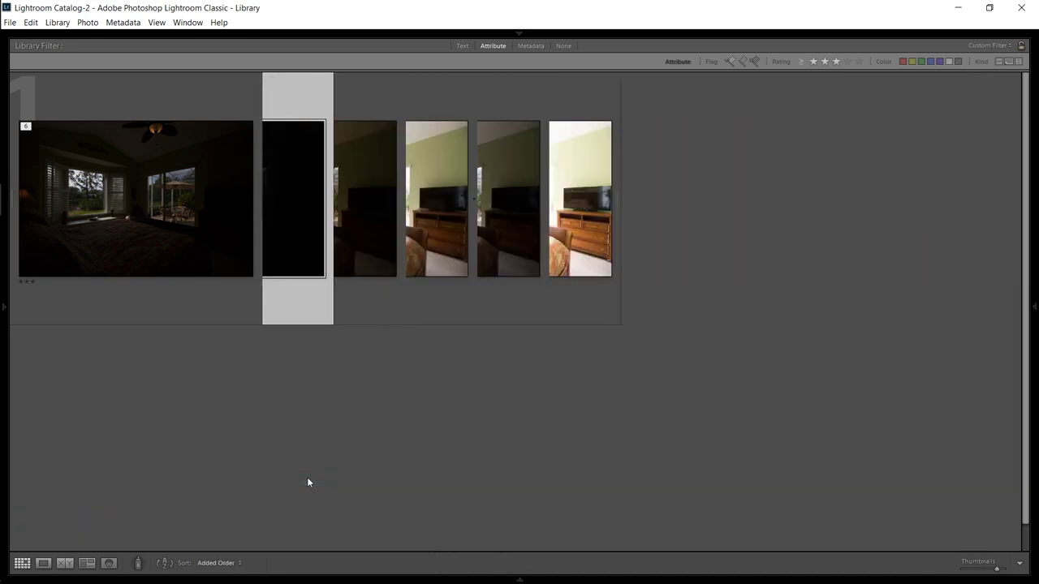
click(10, 22)
Step: Blend the exposures with LR/Enfuse, keeping the default Output settings
mouse_move(211, 251)
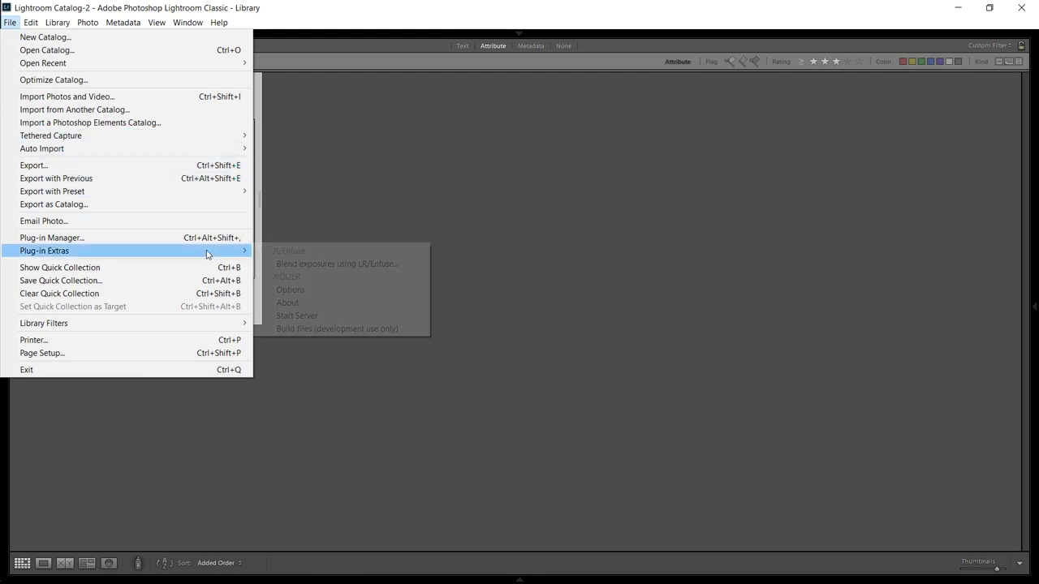
click(302, 265)
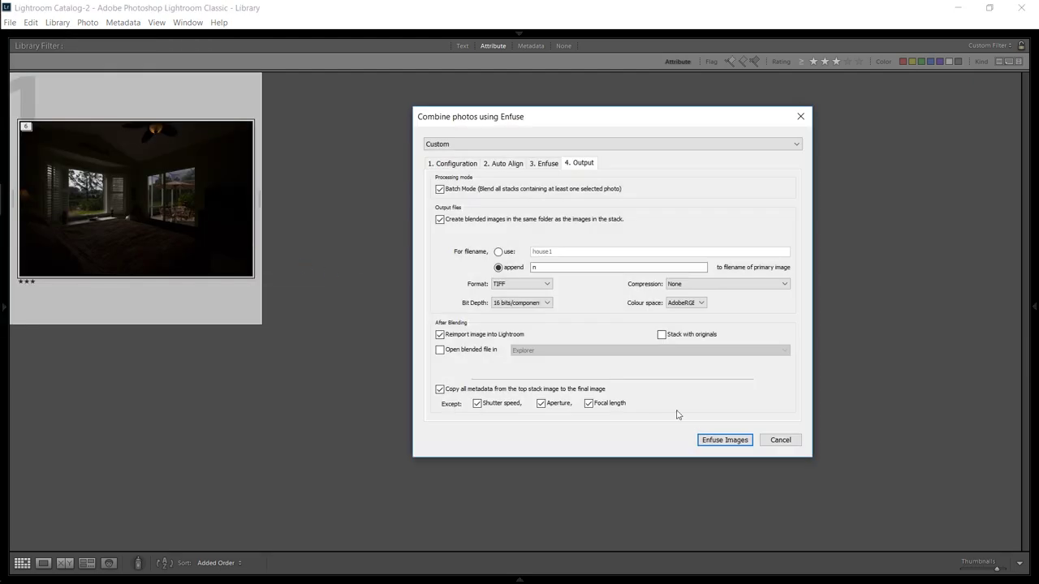
click(714, 443)
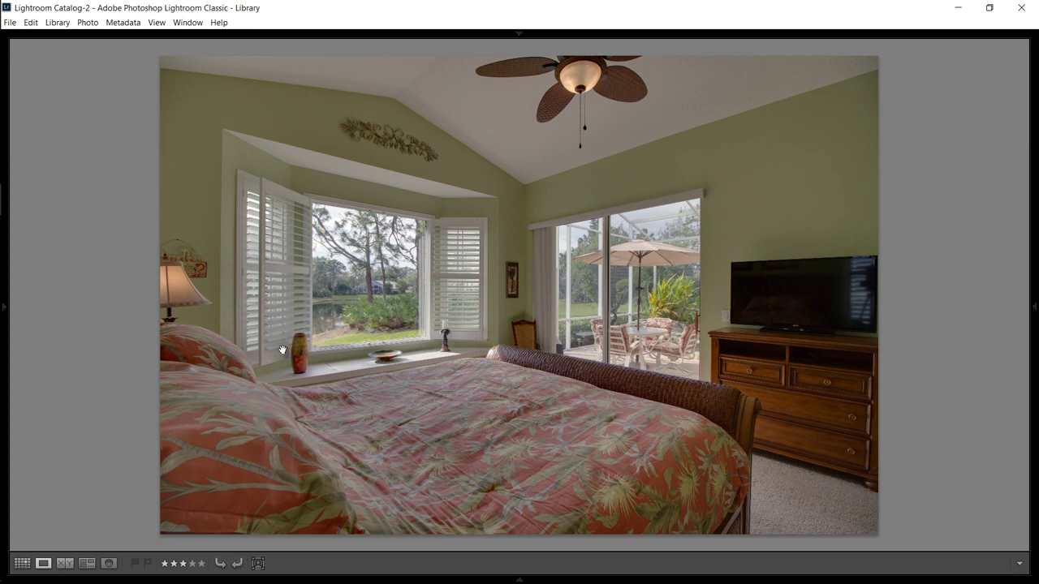
Step: Apply the Interior user preset to the blended photo in Develop
key(d)
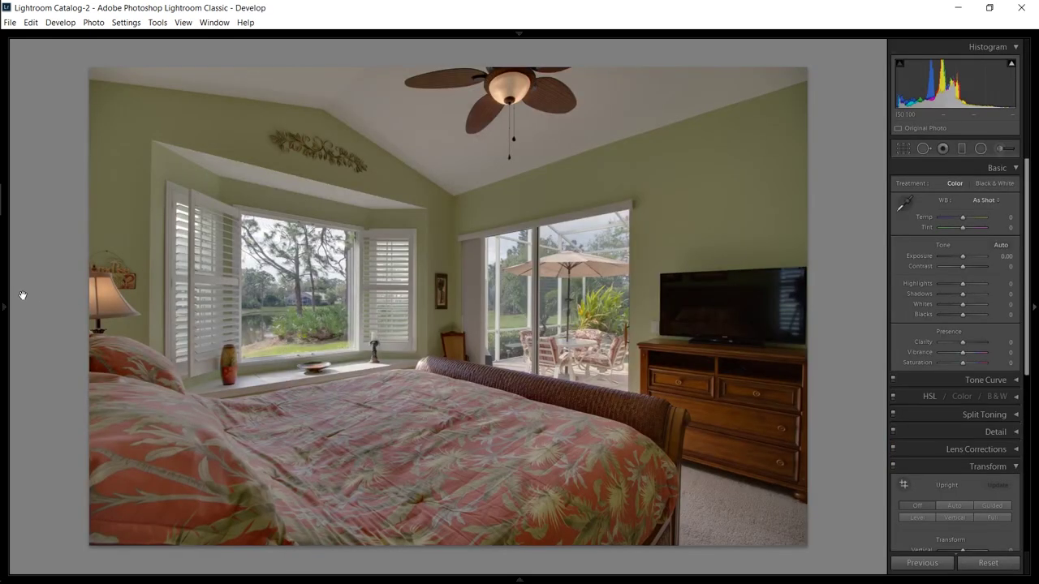
mouse_move(8, 295)
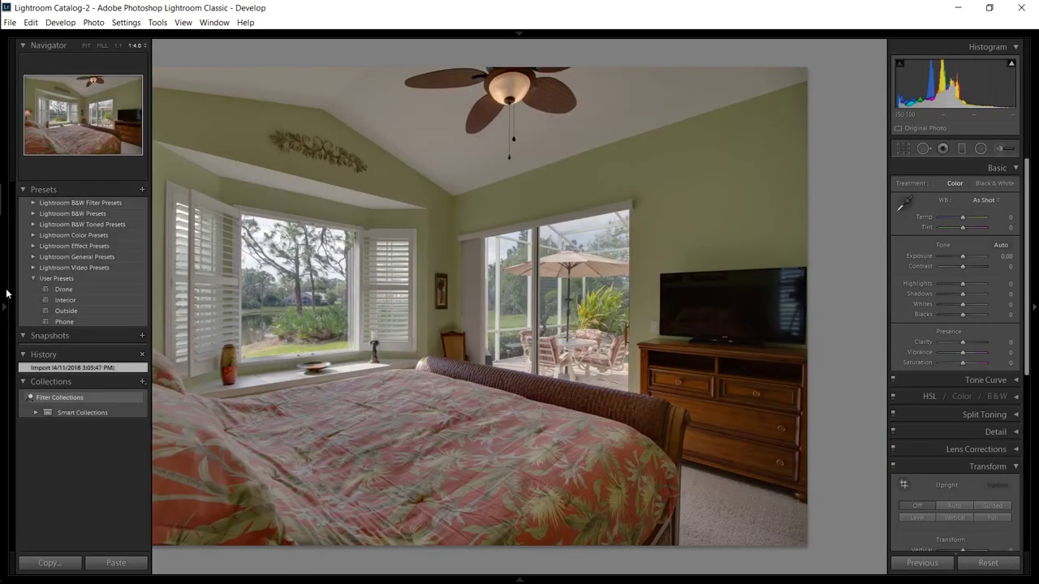
click(53, 301)
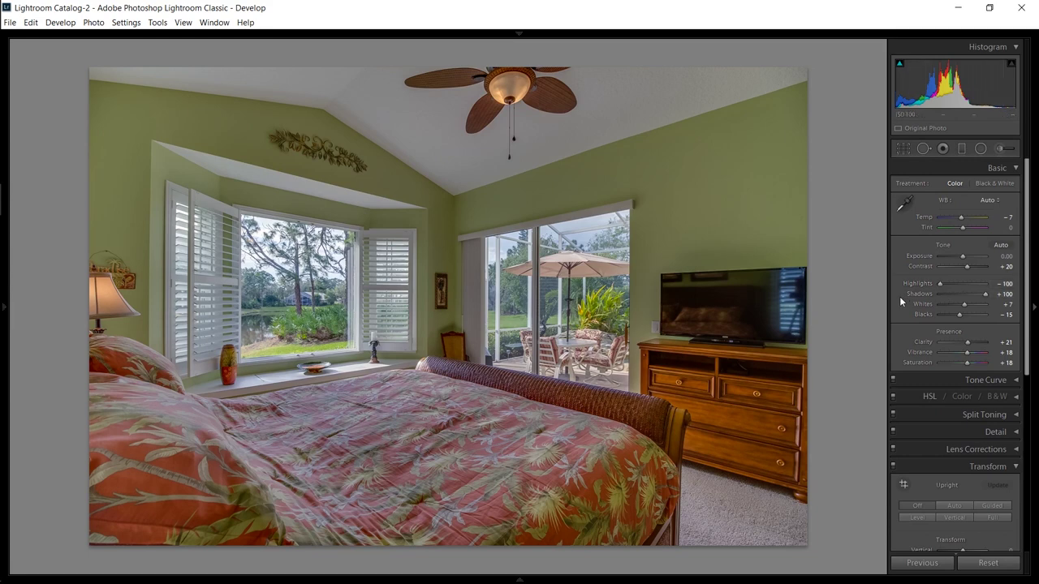
Step: Raise the overall Exposure to +0.43
key(equal)
key(equal)
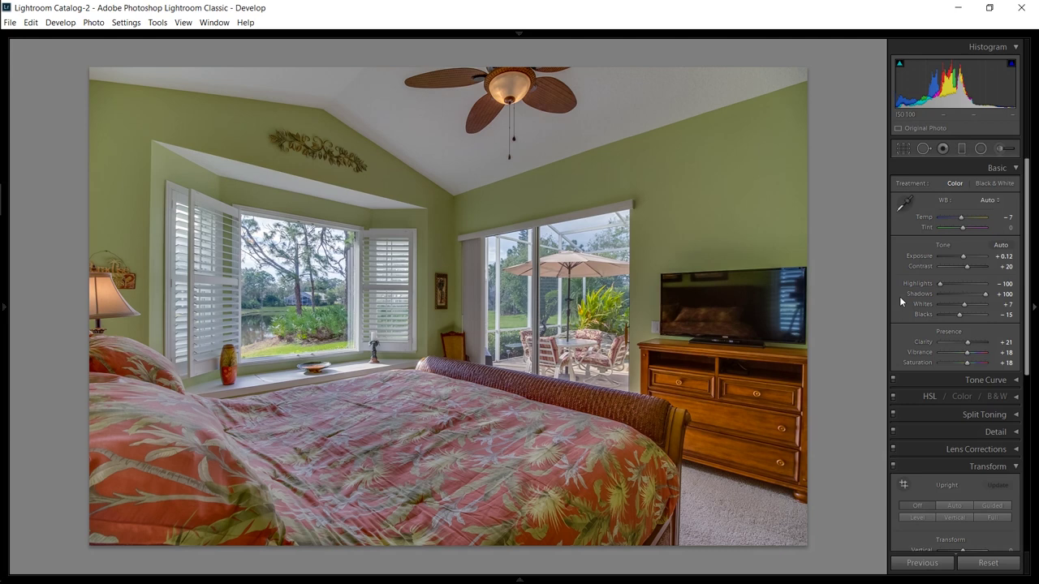
key(equal)
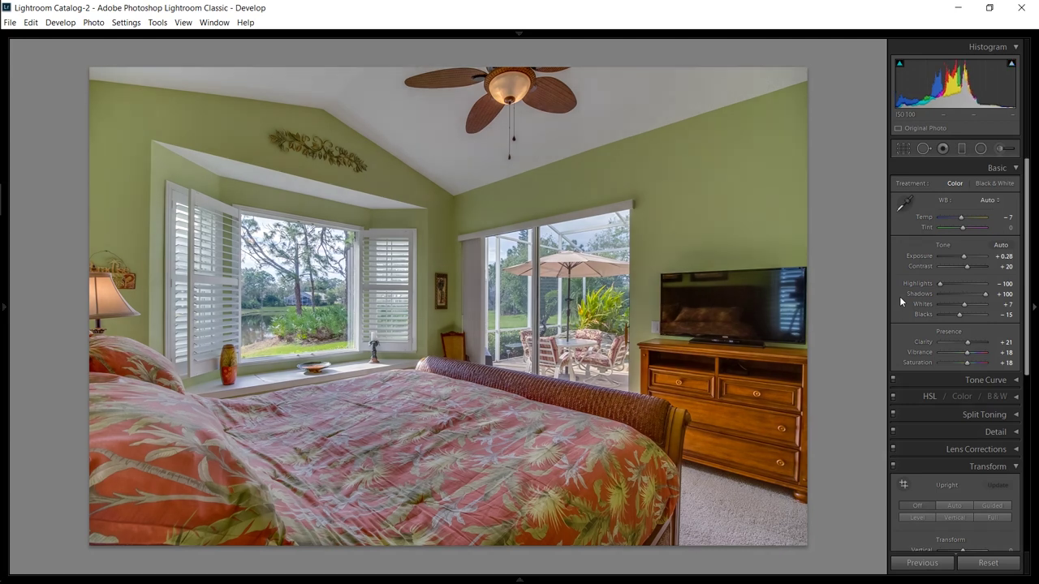
key(equal)
key(equal)
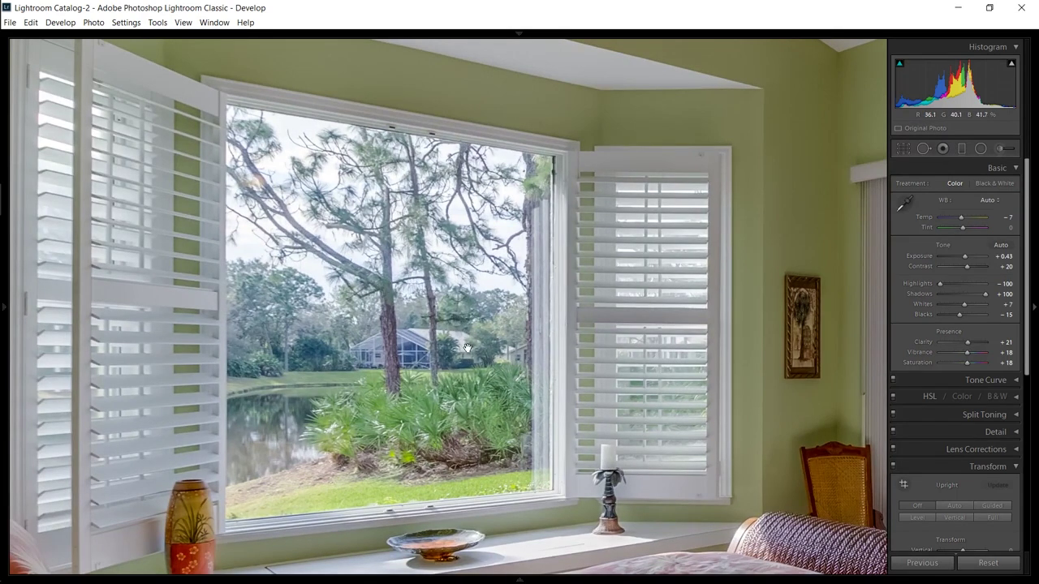
key(k)
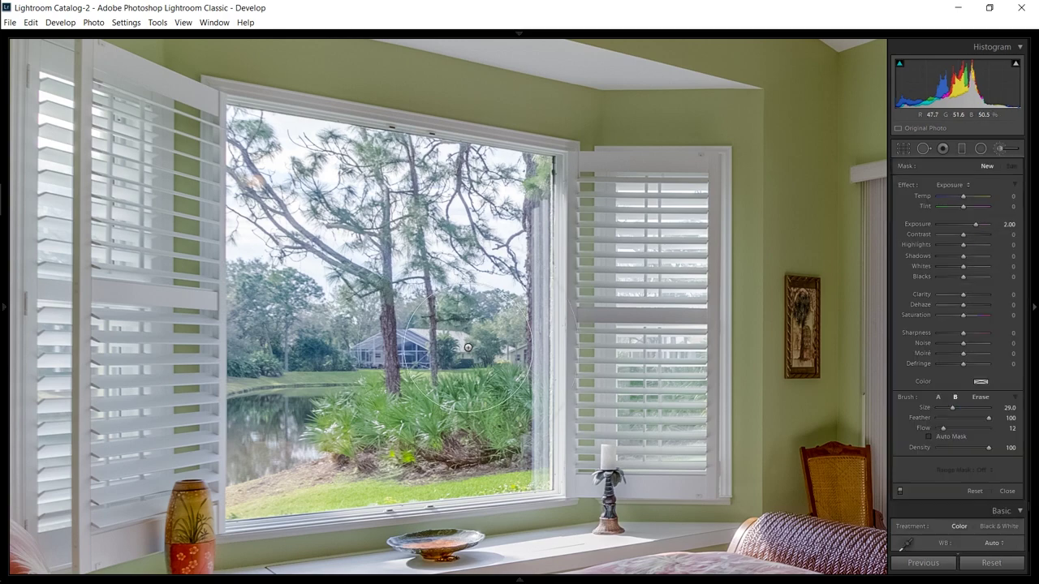
click(956, 185)
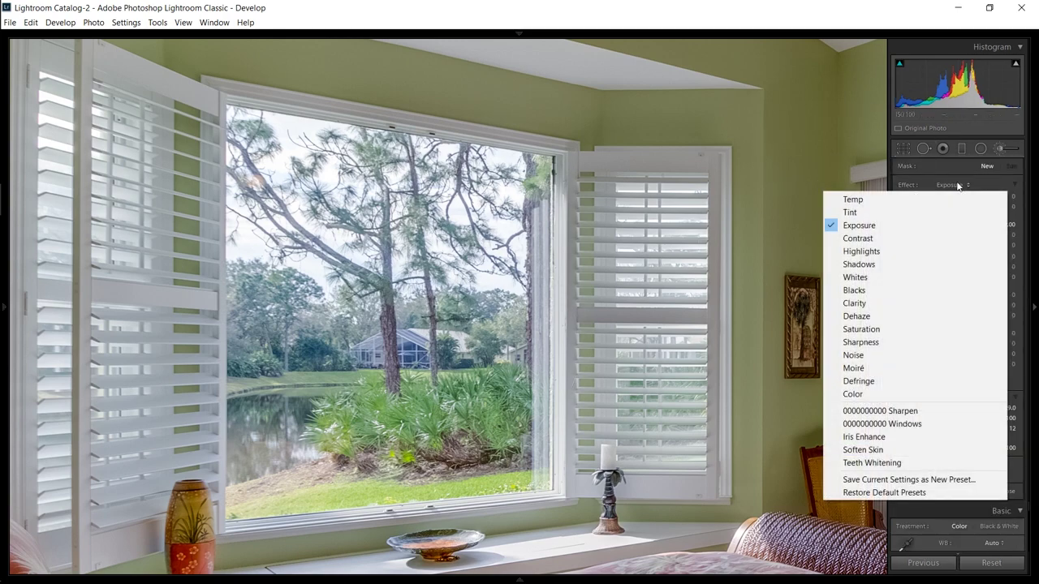
click(909, 423)
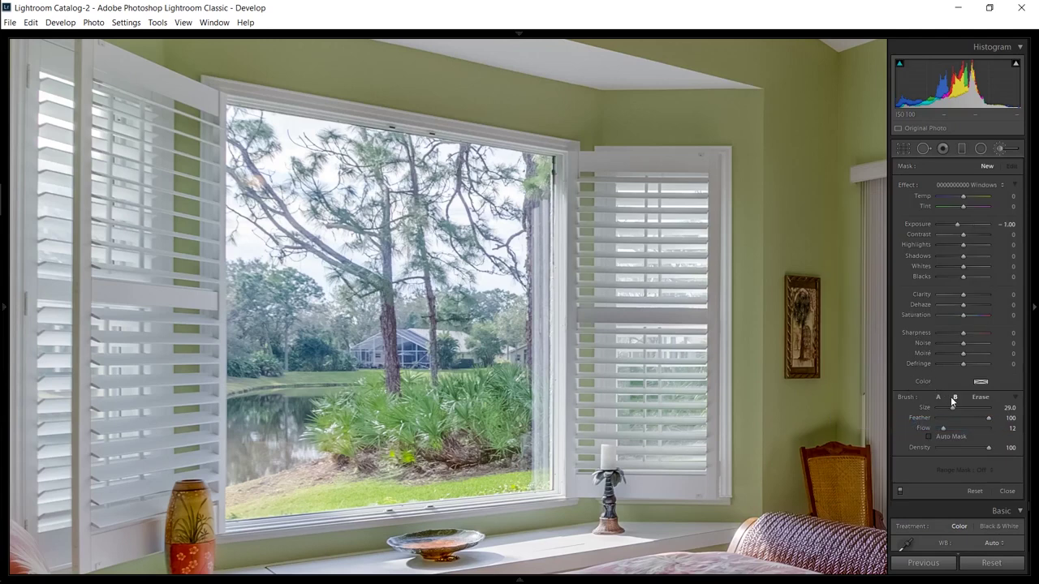
click(938, 398)
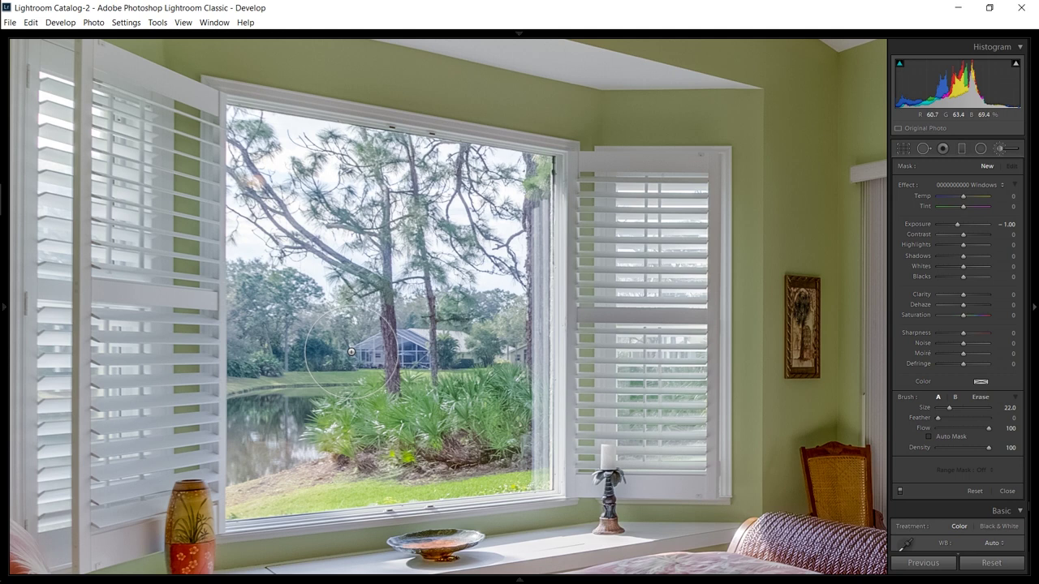
scroll(365, 341, up, 5)
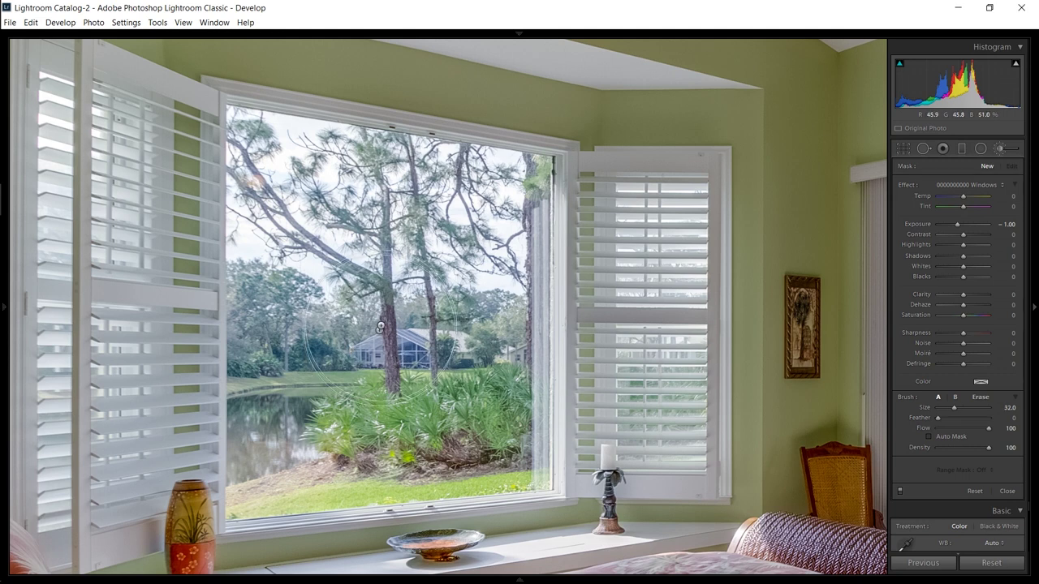
scroll(258, 155, up, 1)
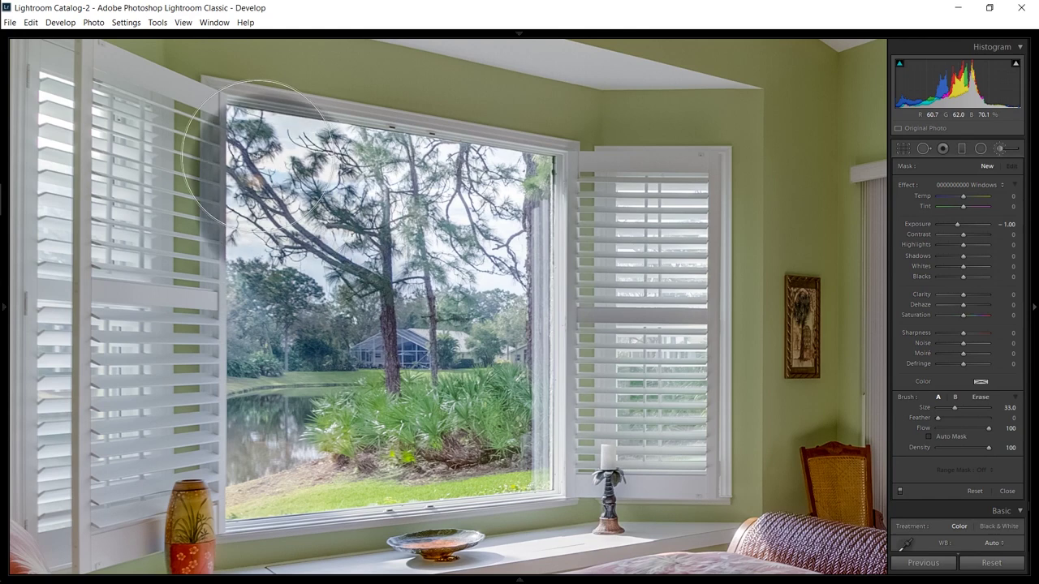
mouse_move(258, 154)
mouse_down()
mouse_move(448, 172)
mouse_move(536, 169)
mouse_move(507, 340)
mouse_move(514, 439)
mouse_move(244, 459)
mouse_move(244, 265)
mouse_move(345, 325)
mouse_move(346, 258)
mouse_move(301, 255)
mouse_move(428, 259)
mouse_move(441, 371)
mouse_up()
Step: Erase mask overspill from the right frame, wall above, left shutter edge and sill
click(981, 397)
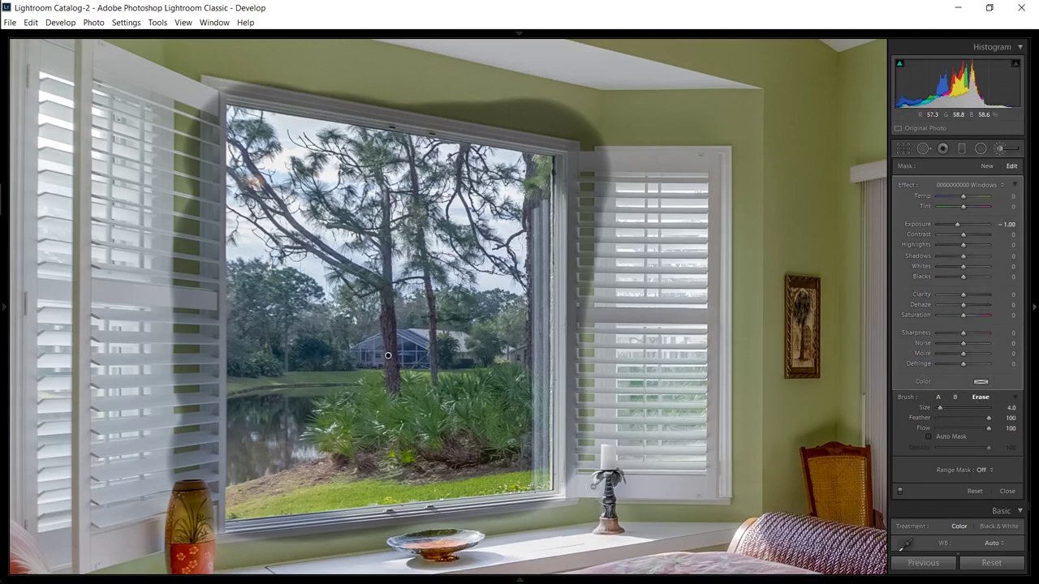
mouse_move(584, 410)
mouse_down()
mouse_move(578, 486)
mouse_move(560, 467)
mouse_move(578, 341)
mouse_move(562, 414)
mouse_move(568, 256)
mouse_move(583, 243)
mouse_move(607, 156)
mouse_move(588, 132)
mouse_move(572, 253)
mouse_move(560, 134)
mouse_move(599, 133)
mouse_move(587, 121)
mouse_up()
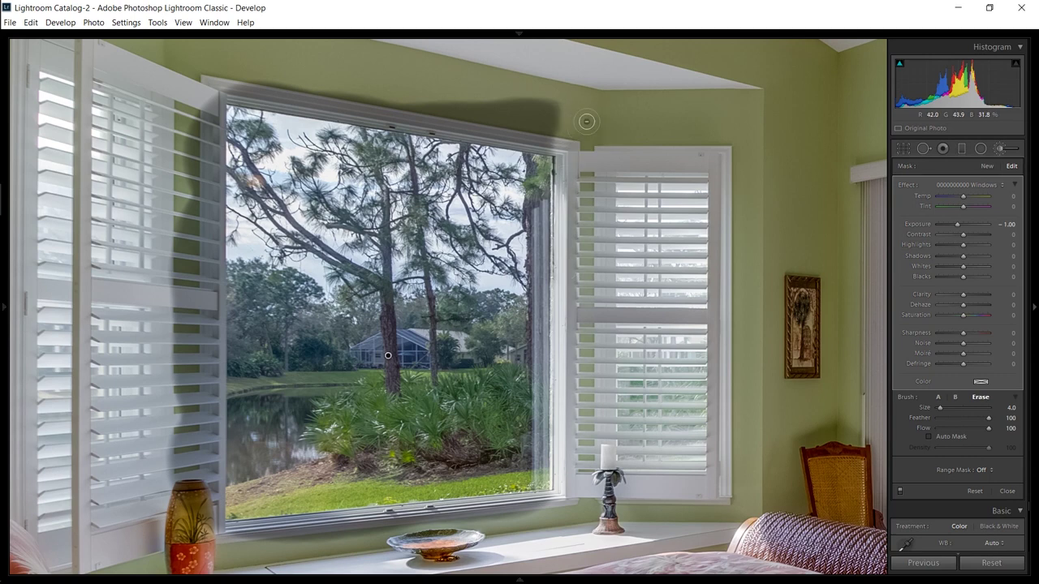
mouse_move(541, 97)
mouse_down()
mouse_move(557, 104)
mouse_move(492, 116)
mouse_move(546, 141)
mouse_move(410, 109)
mouse_move(456, 112)
mouse_move(388, 114)
mouse_move(406, 126)
mouse_move(302, 100)
mouse_move(387, 121)
mouse_move(325, 91)
mouse_move(230, 95)
mouse_move(316, 91)
mouse_up()
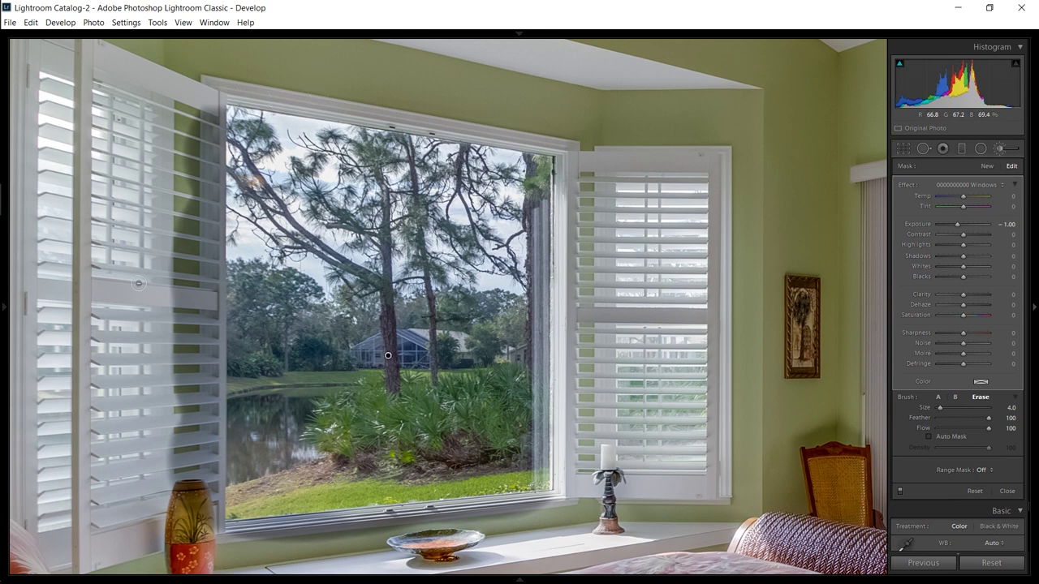
mouse_move(189, 120)
mouse_down()
mouse_move(188, 90)
mouse_move(194, 155)
mouse_move(211, 168)
mouse_move(213, 94)
mouse_move(217, 266)
mouse_move(211, 285)
mouse_move(193, 183)
mouse_move(176, 355)
mouse_move(167, 336)
mouse_move(167, 494)
mouse_move(180, 520)
mouse_move(187, 402)
mouse_move(214, 524)
mouse_move(198, 369)
mouse_move(200, 441)
mouse_move(190, 436)
mouse_move(207, 286)
mouse_move(209, 422)
mouse_move(201, 273)
mouse_up()
mouse_move(270, 543)
mouse_down()
mouse_move(222, 530)
mouse_move(357, 511)
mouse_move(325, 540)
mouse_move(365, 524)
mouse_move(479, 515)
mouse_move(552, 487)
mouse_move(540, 520)
mouse_move(577, 502)
mouse_move(556, 509)
mouse_up()
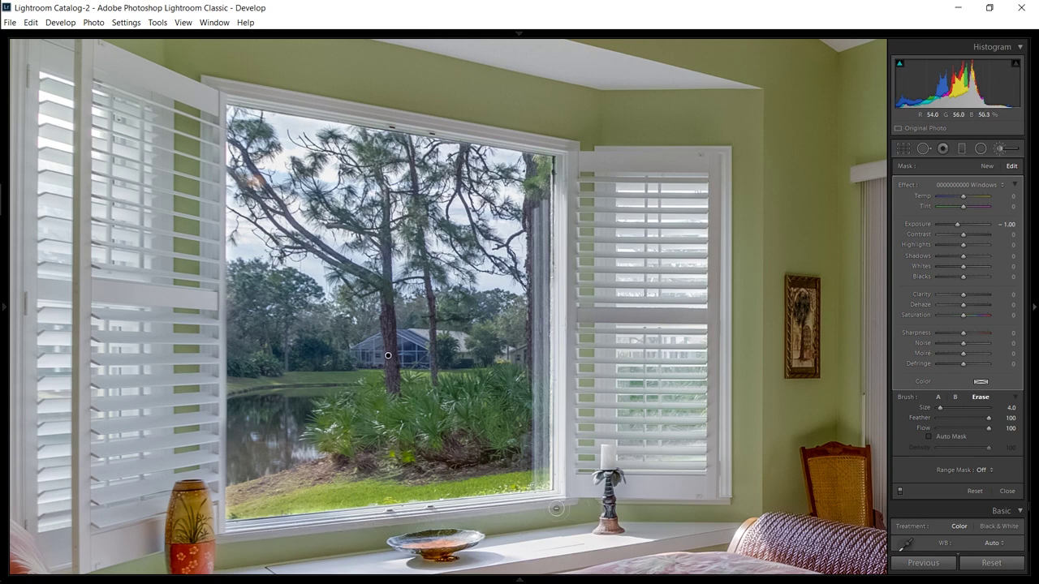
Step: Set the window brush to Exposure −0.50, Temp 4 and Tint 2, then close the brush
key(z)
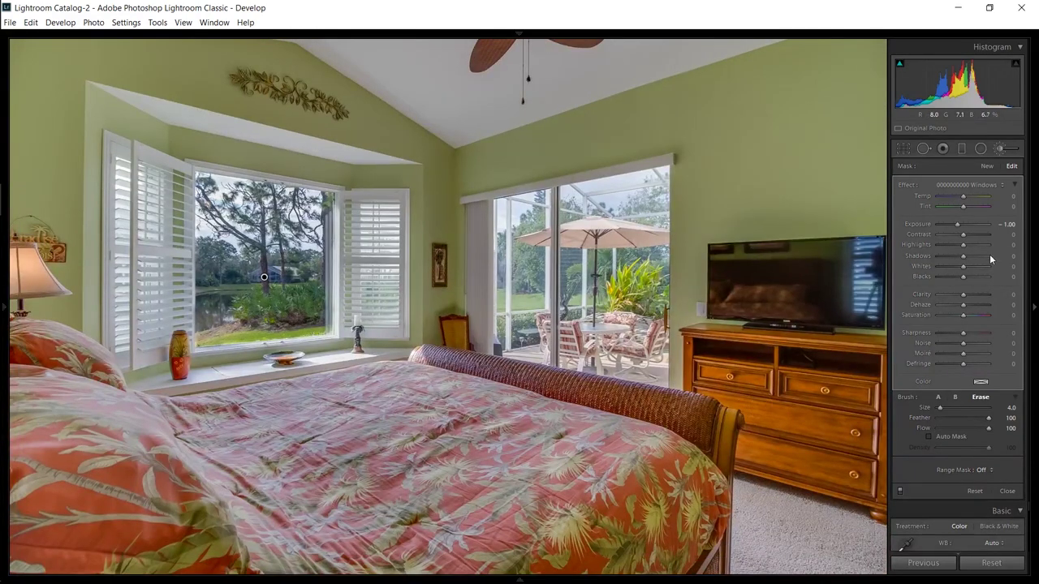
click(1011, 225)
text(-.5)
key(Return)
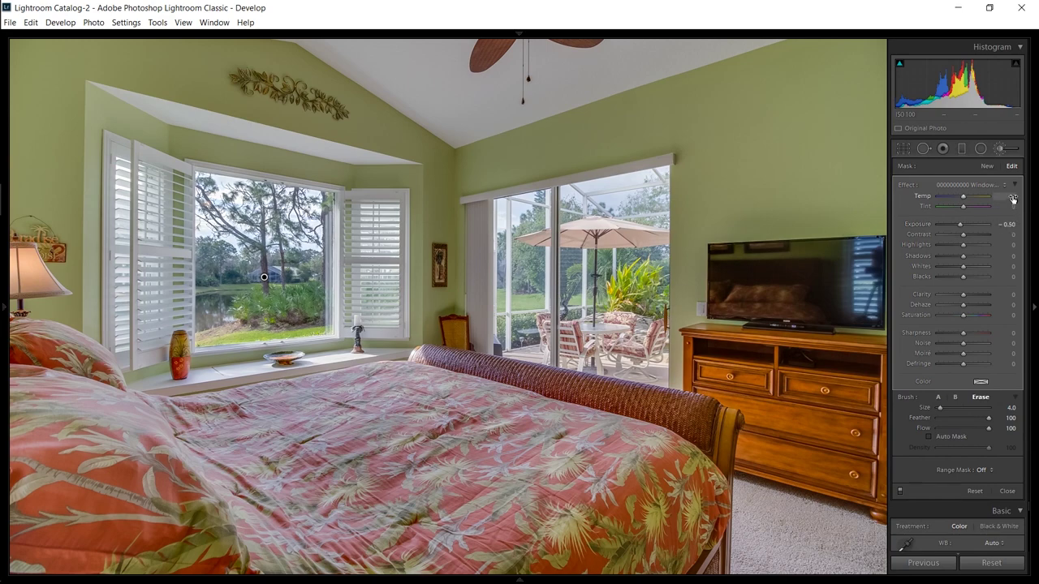
click(1013, 198)
text(4)
key(Tab)
text(2)
key(Return)
key(k)
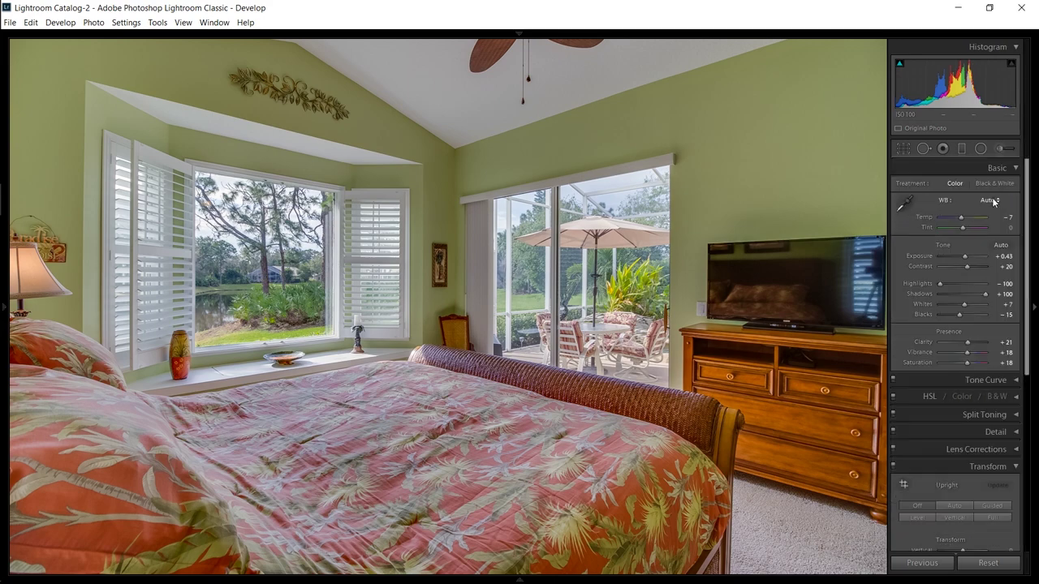